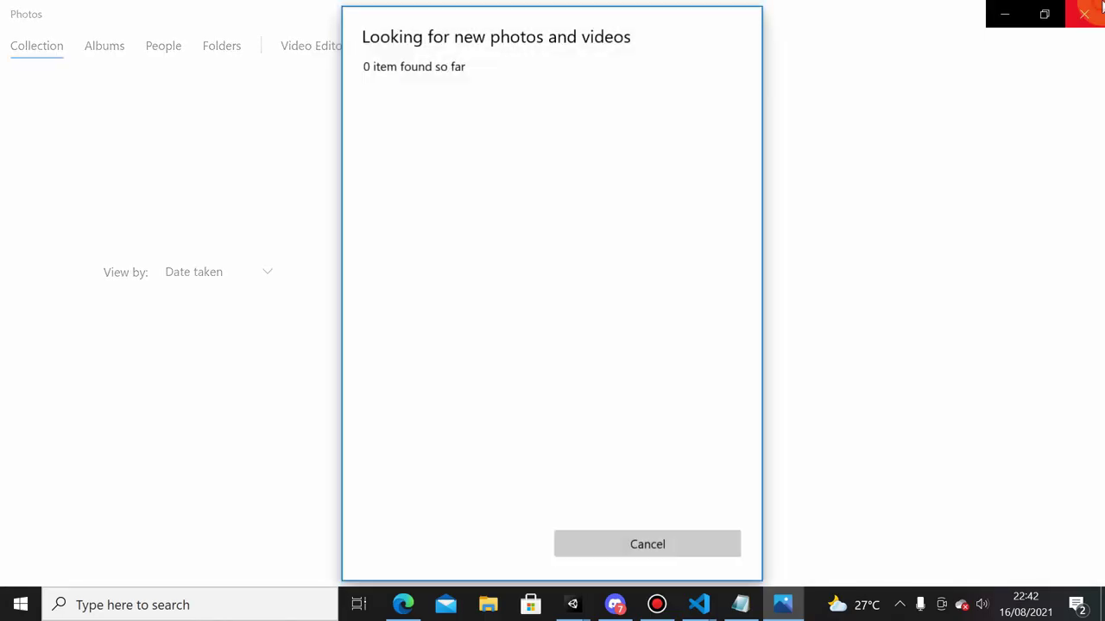
# Close the Photos app and its 'Looking for new photos' dialog to return to Unity
pyautogui.click(1099, 9)
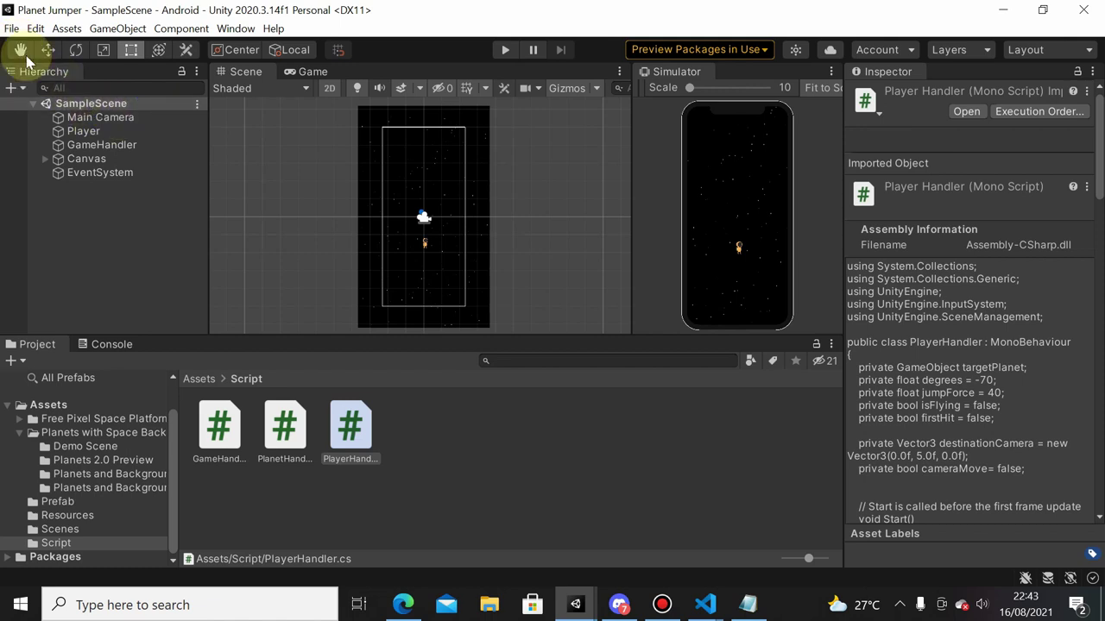
# Open Build Settings from the File menu, with Android as the target platform
pyautogui.click(12, 29)
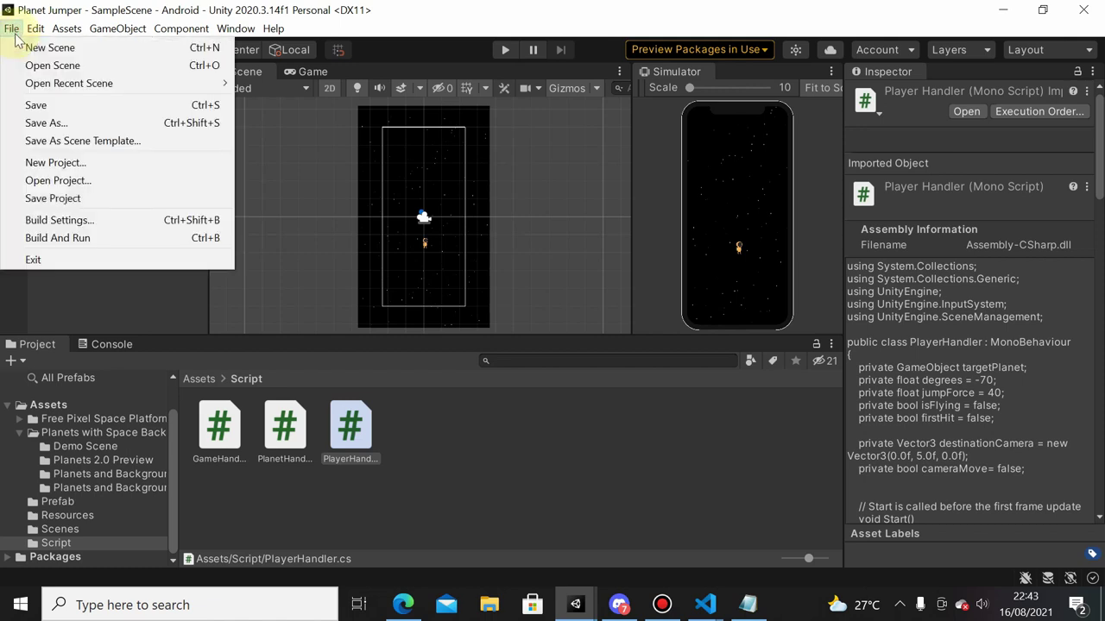
pyautogui.click(91, 226)
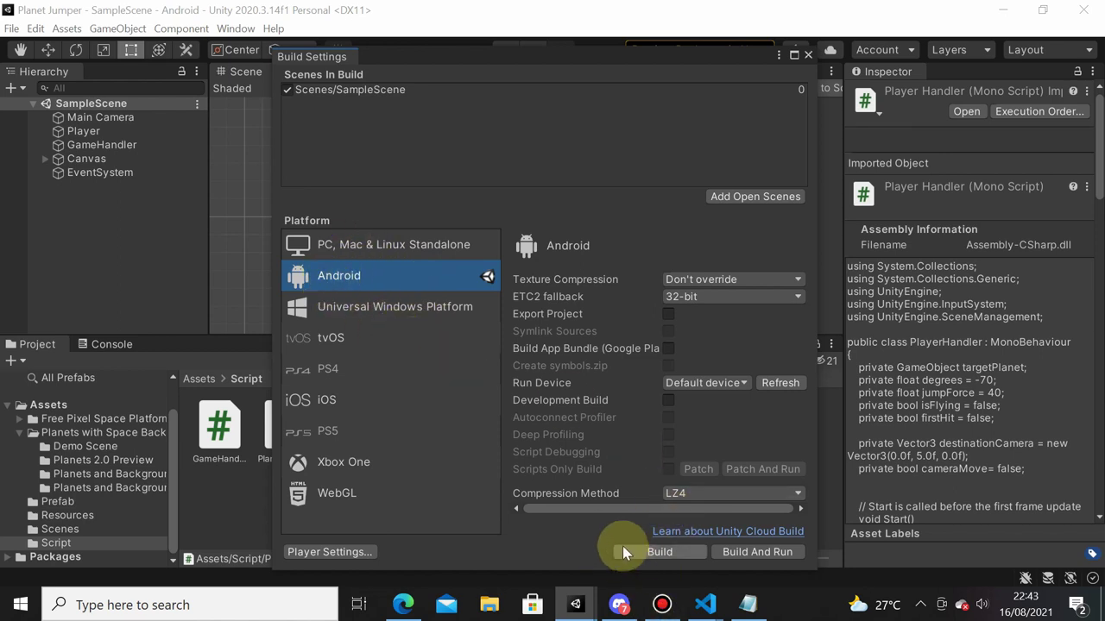
pyautogui.click(457, 250)
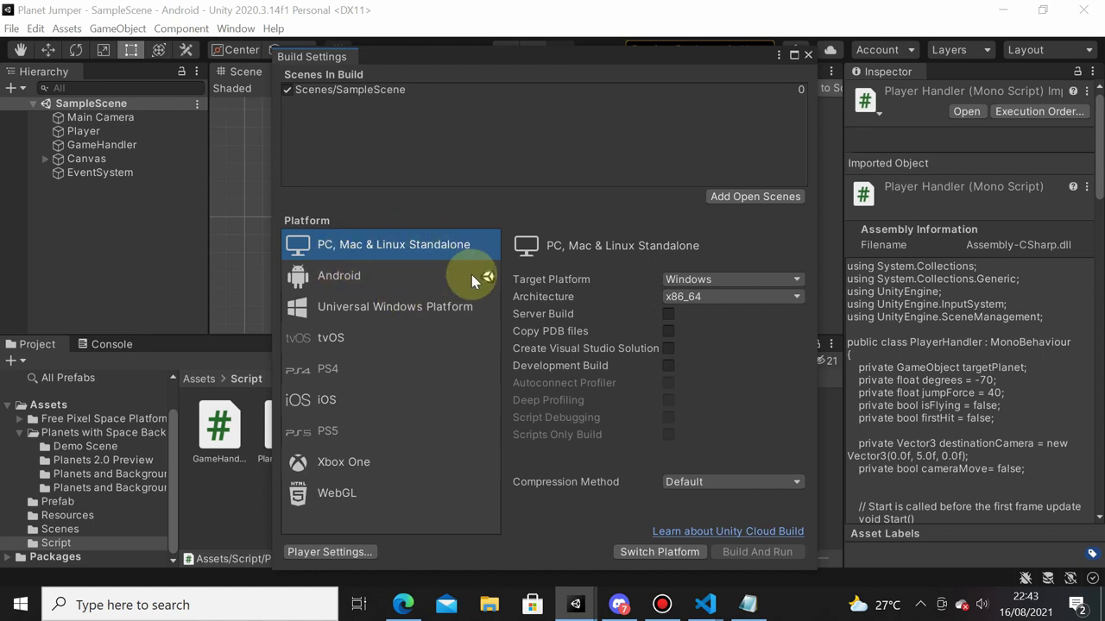
pyautogui.click(359, 270)
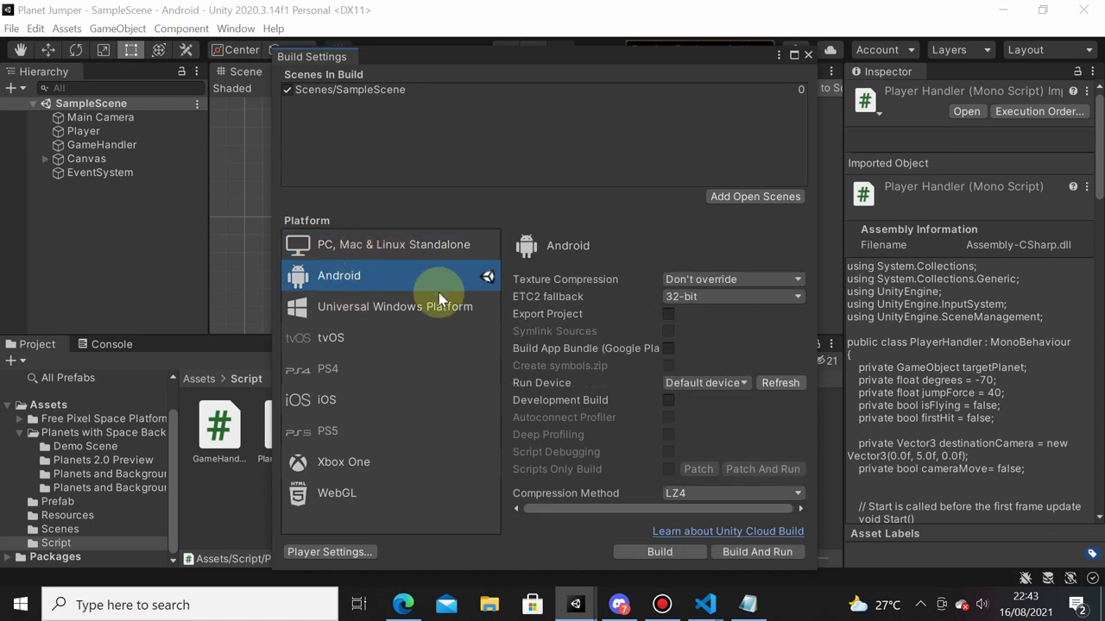
pyautogui.click(423, 246)
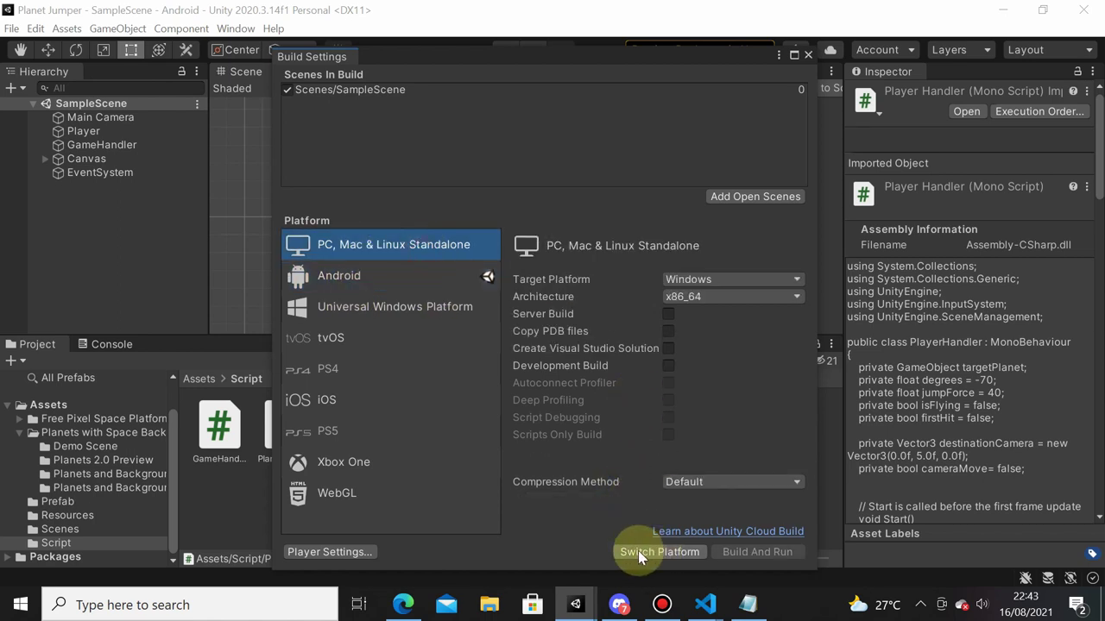
pyautogui.click(405, 275)
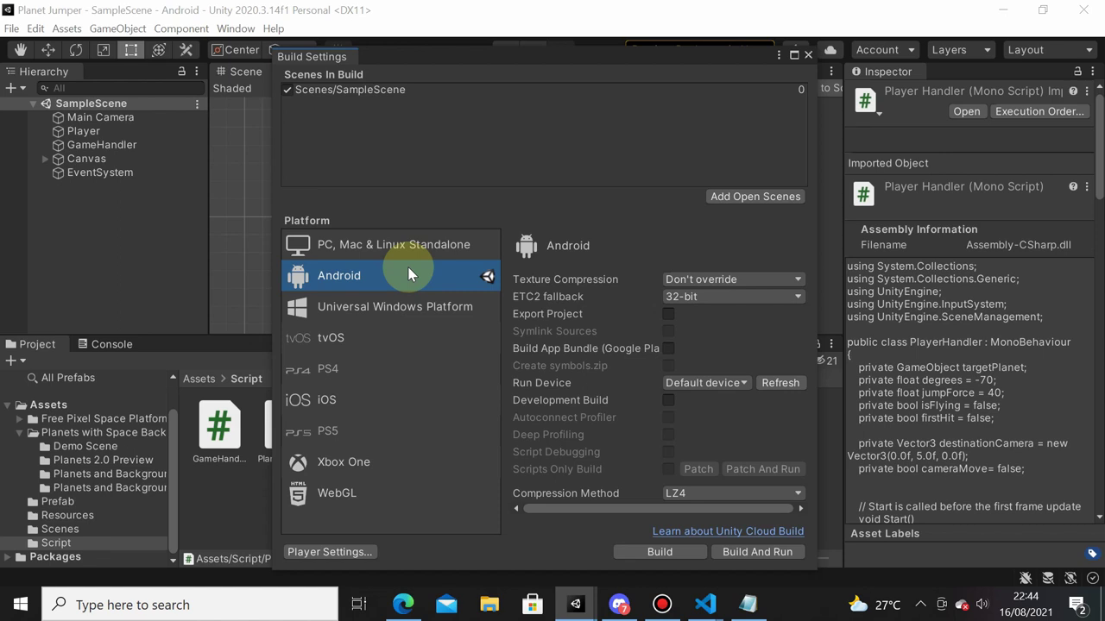
# Open the Android Player settings and expand Publishing Settings and Other Settings
pyautogui.click(315, 552)
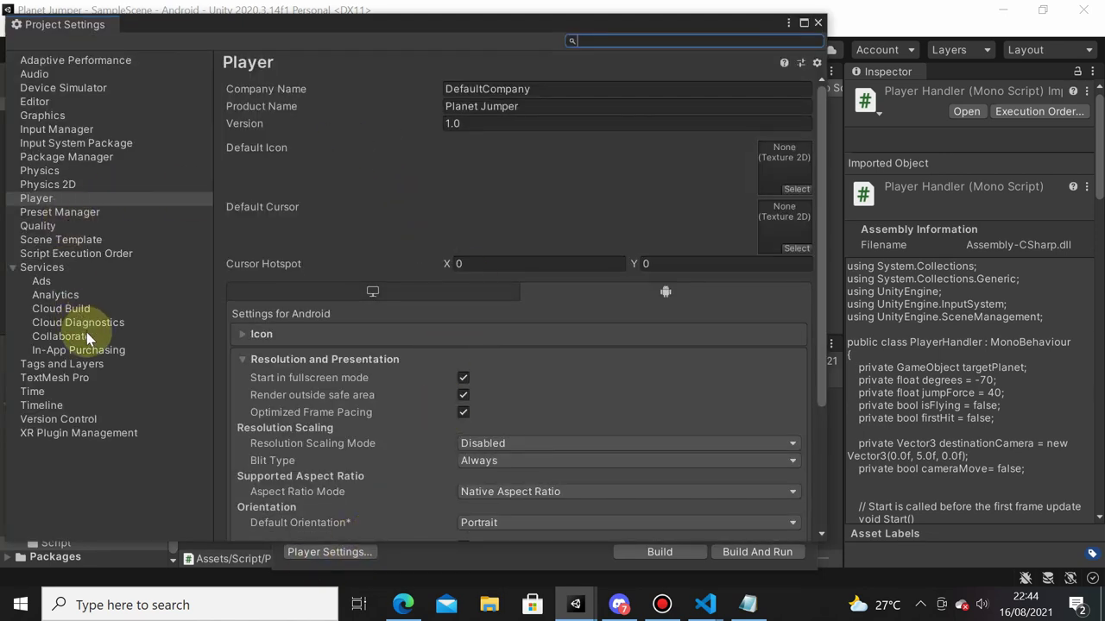
pyautogui.click(61, 200)
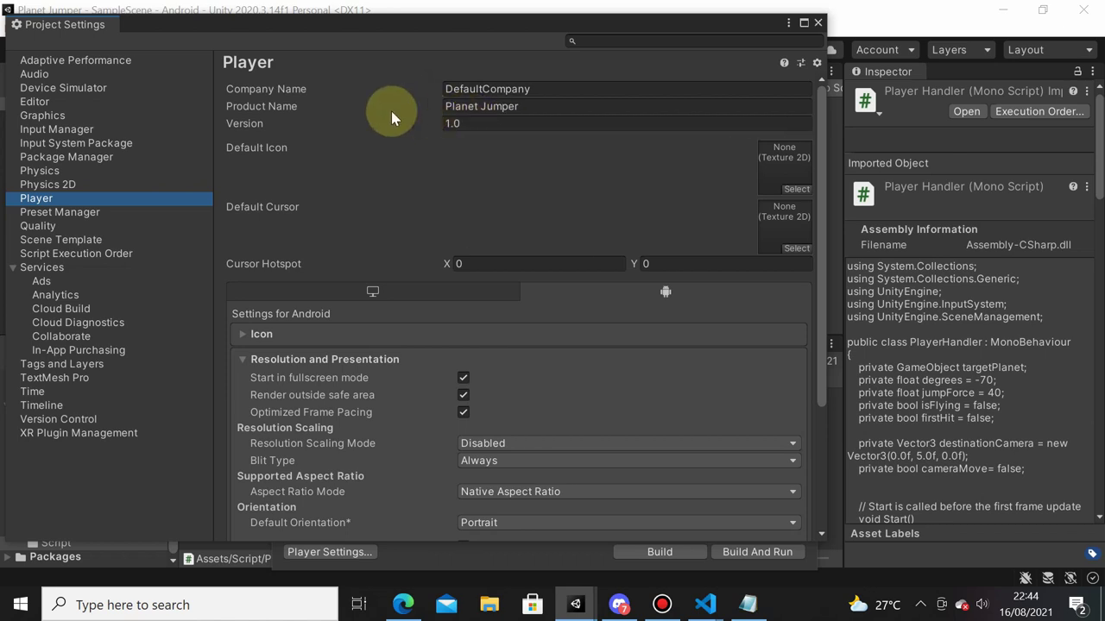
pyautogui.click(449, 124)
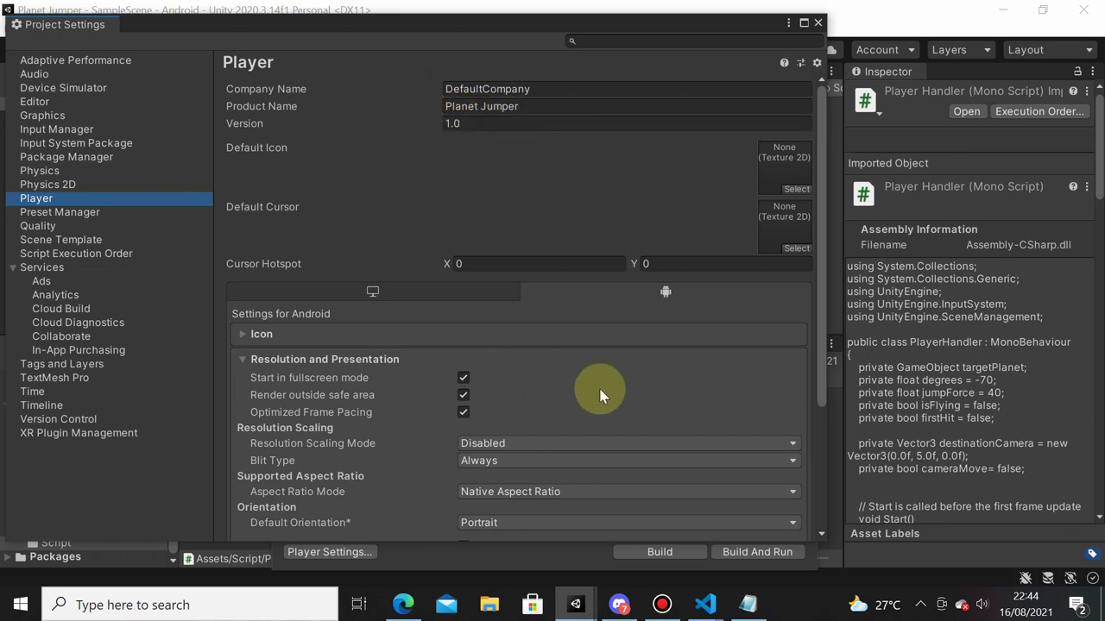
pyautogui.scroll(-3, 599, 394)
pyautogui.scroll(-3, 604, 395)
pyautogui.scroll(5, 604, 399)
pyautogui.scroll(-3, 445, 403)
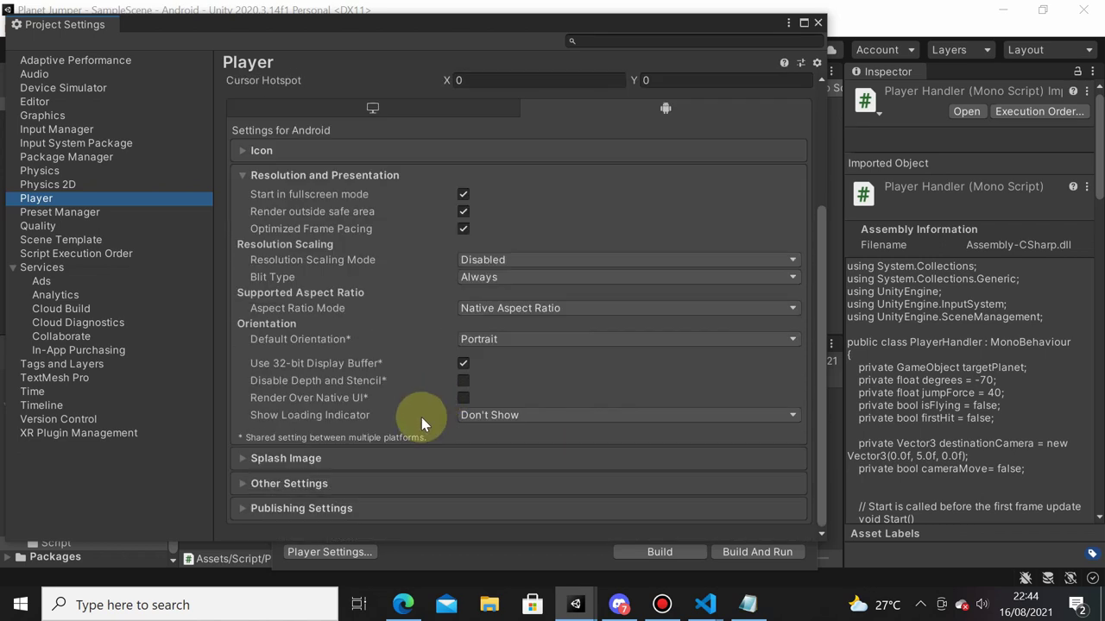
pyautogui.click(314, 509)
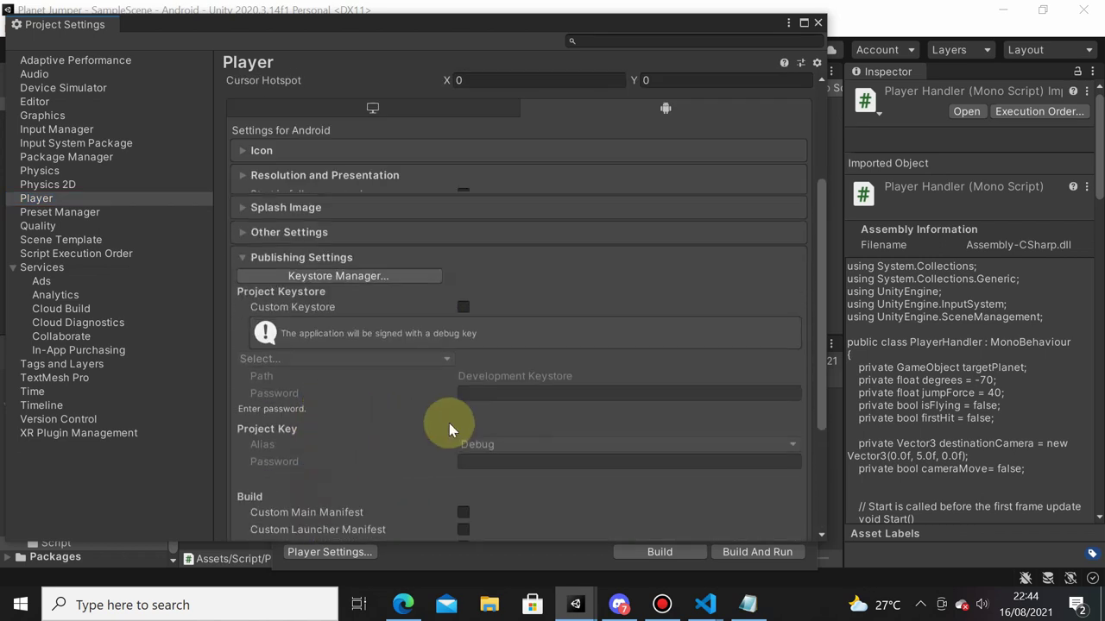
pyautogui.scroll(-2, 360, 444)
pyautogui.scroll(-2, 362, 448)
pyautogui.scroll(4, 369, 443)
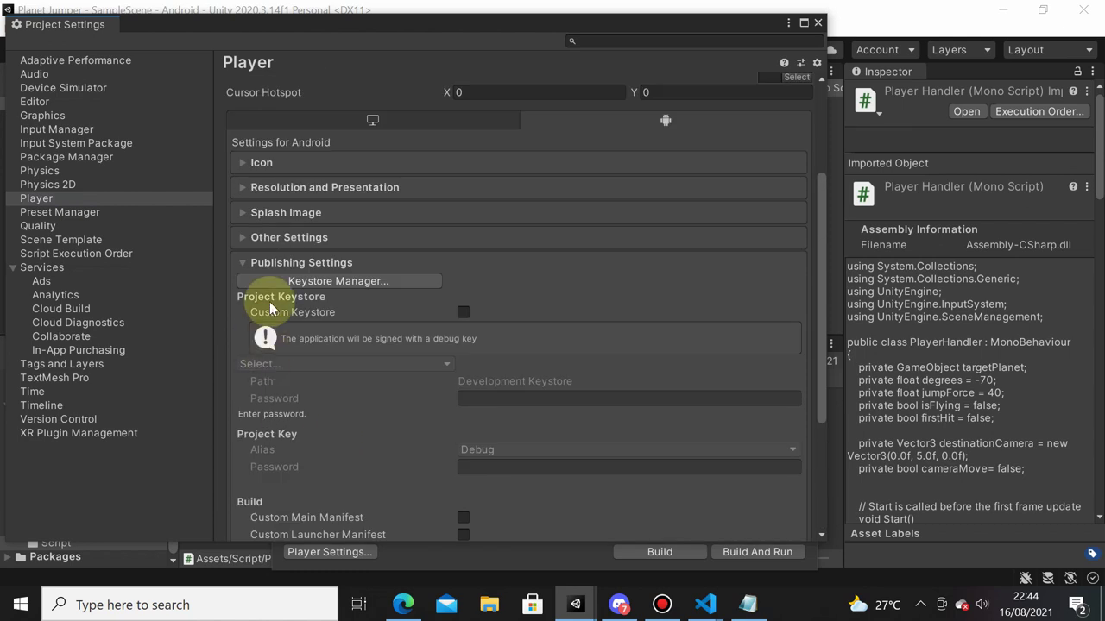
pyautogui.click(315, 236)
pyautogui.scroll(2, 393, 283)
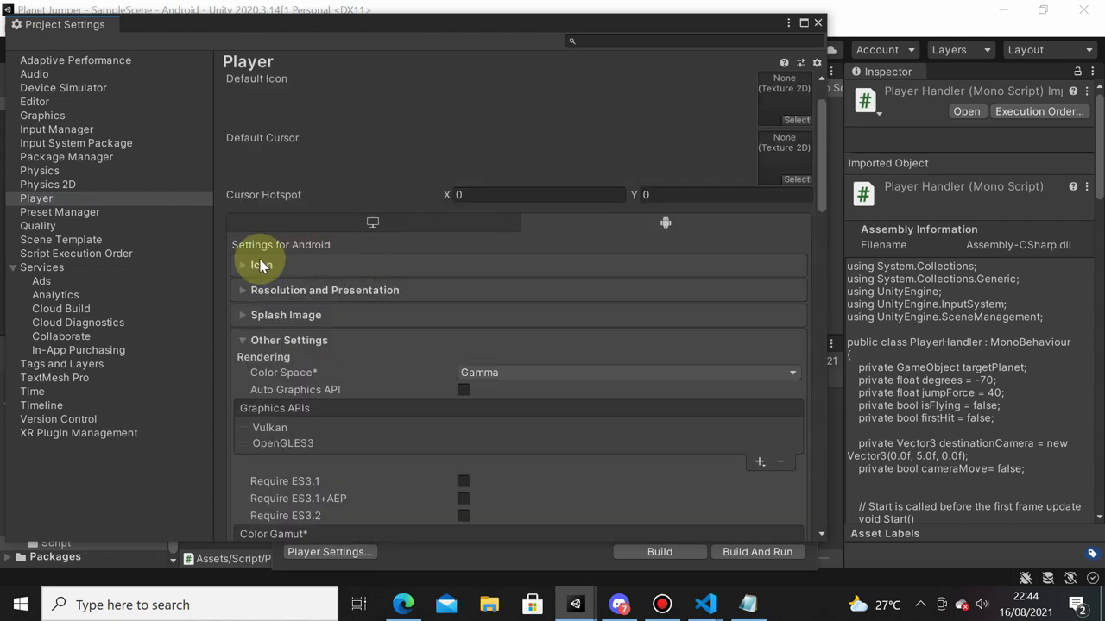
# Under Resolution and Presentation, set Default Orientation to Portrait
pyautogui.click(306, 289)
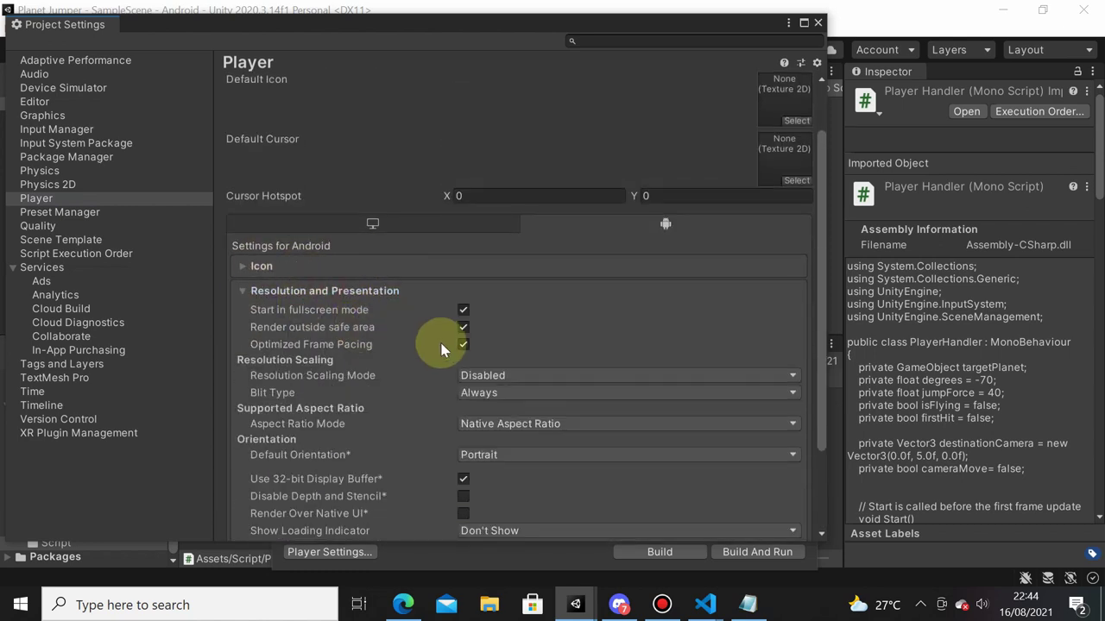
pyautogui.scroll(-2, 442, 350)
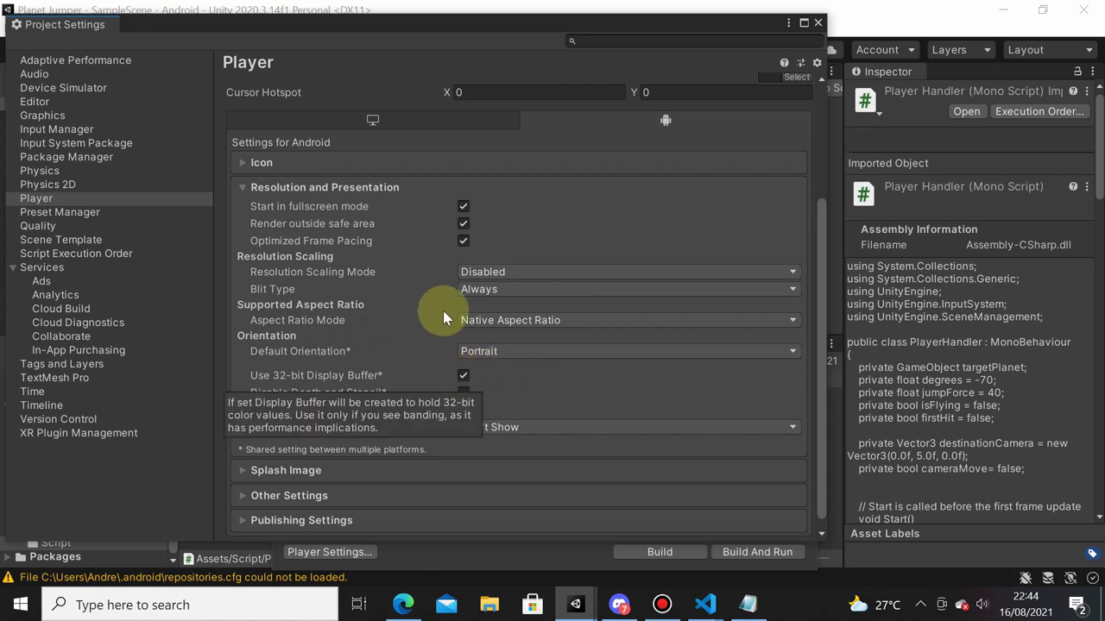
pyautogui.scroll(3, 480, 297)
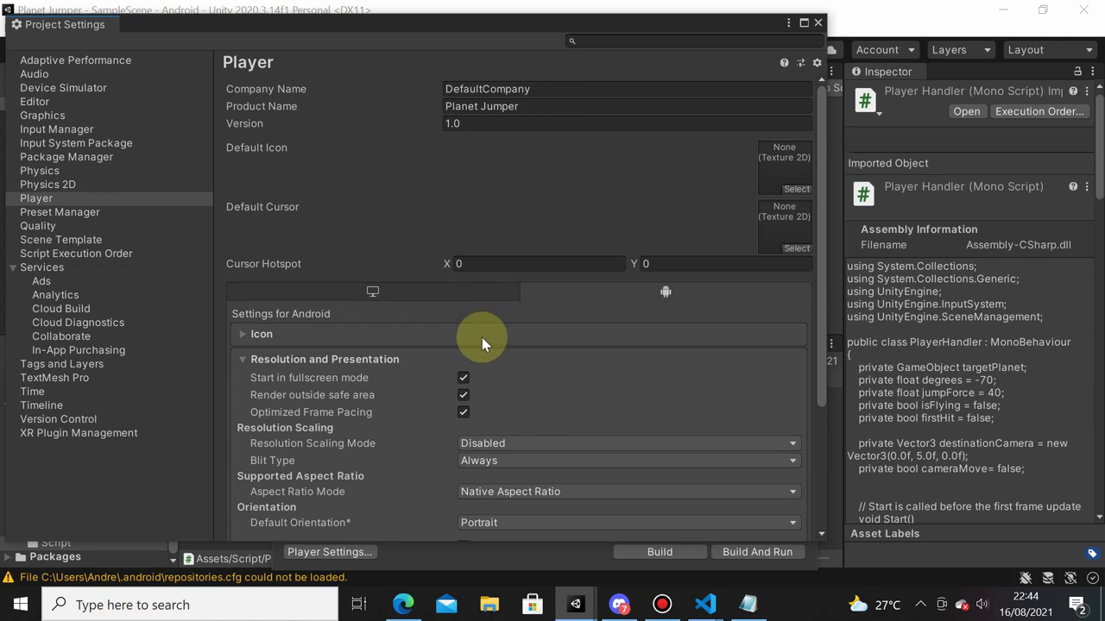
pyautogui.scroll(-2, 482, 337)
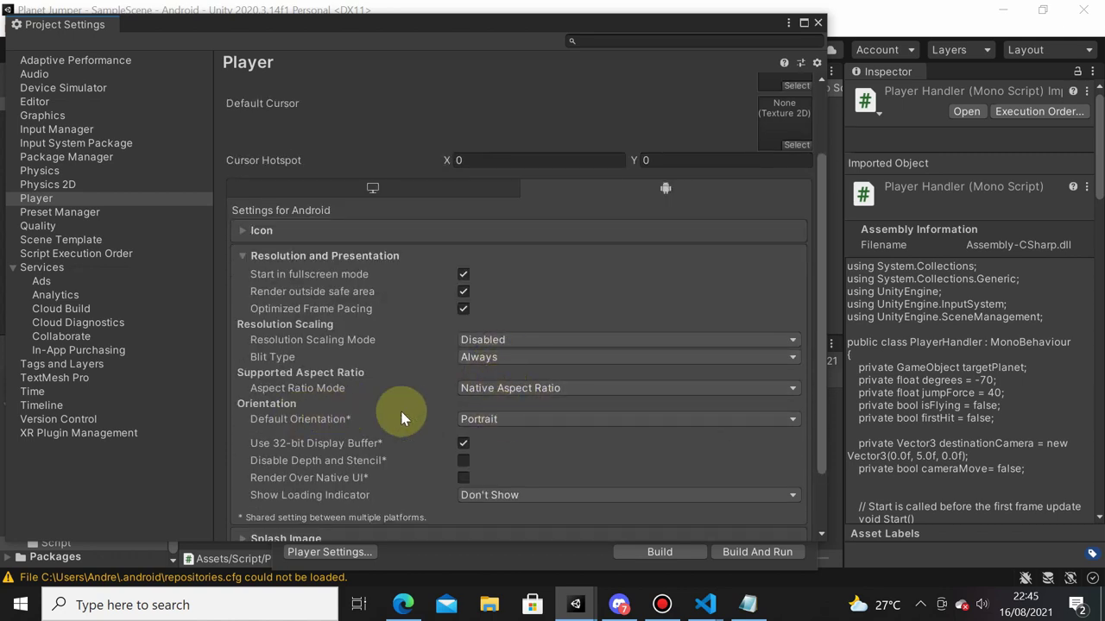
pyautogui.click(524, 416)
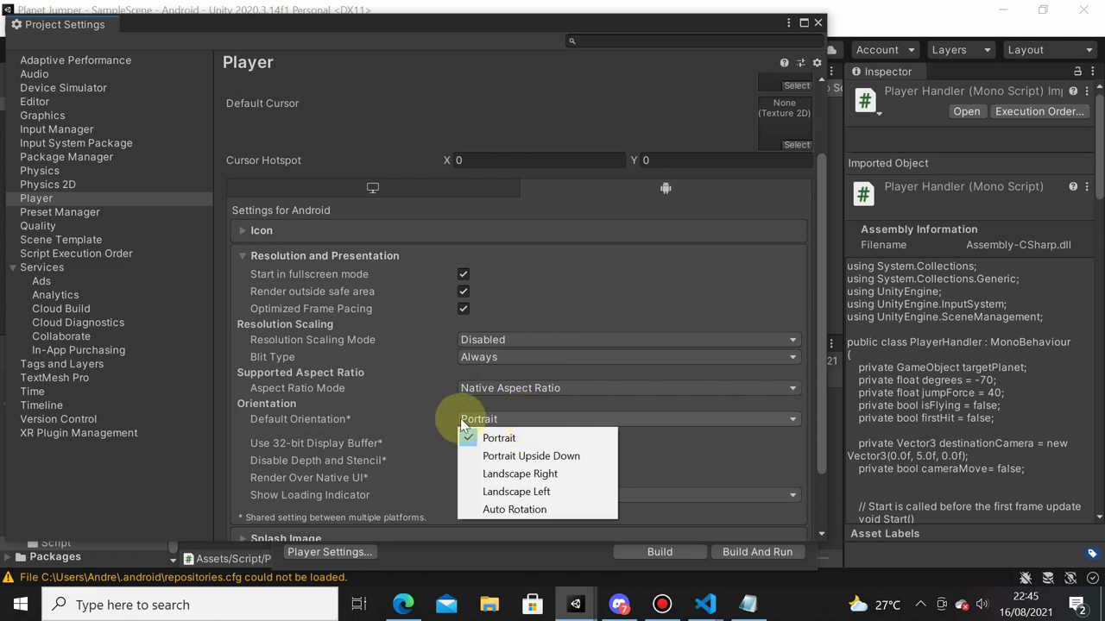
pyautogui.click(516, 510)
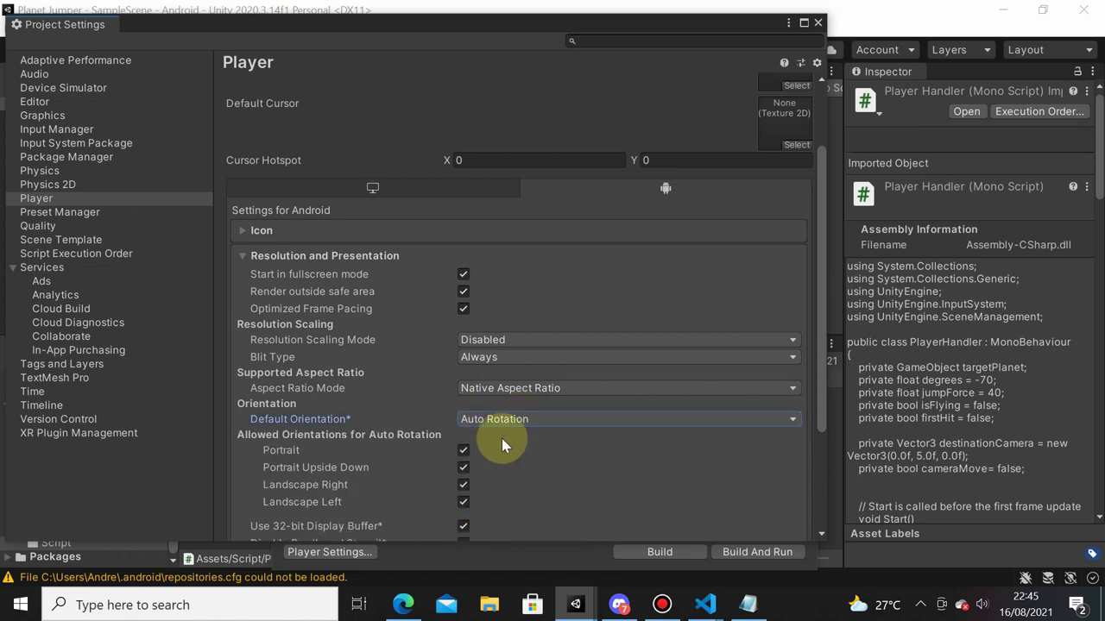
pyautogui.scroll(-1, 503, 439)
pyautogui.click(520, 367)
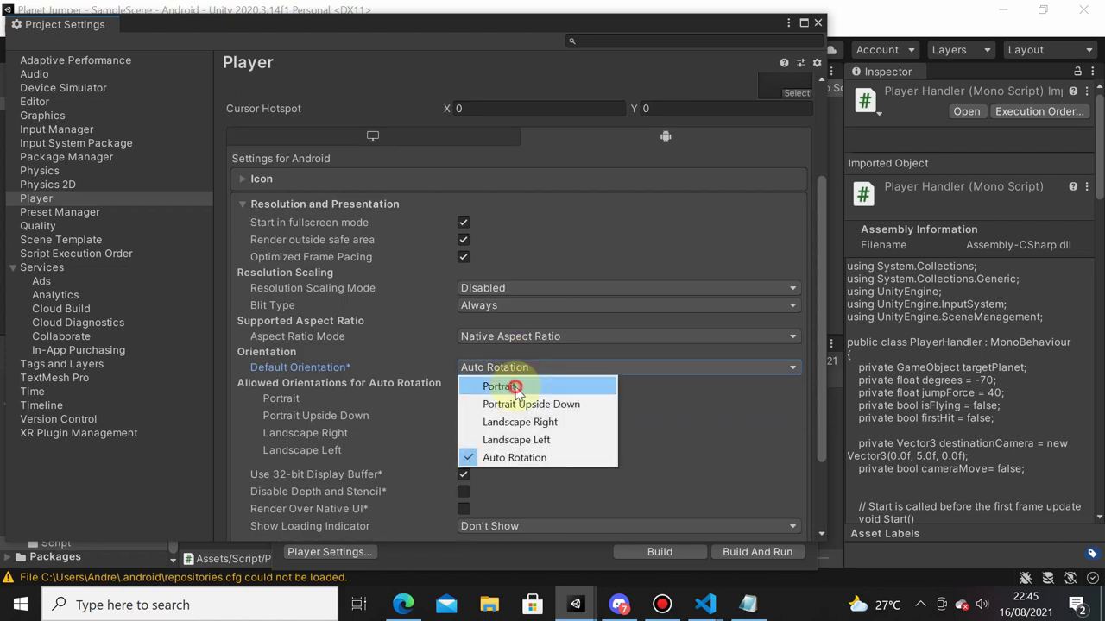
pyautogui.click(516, 386)
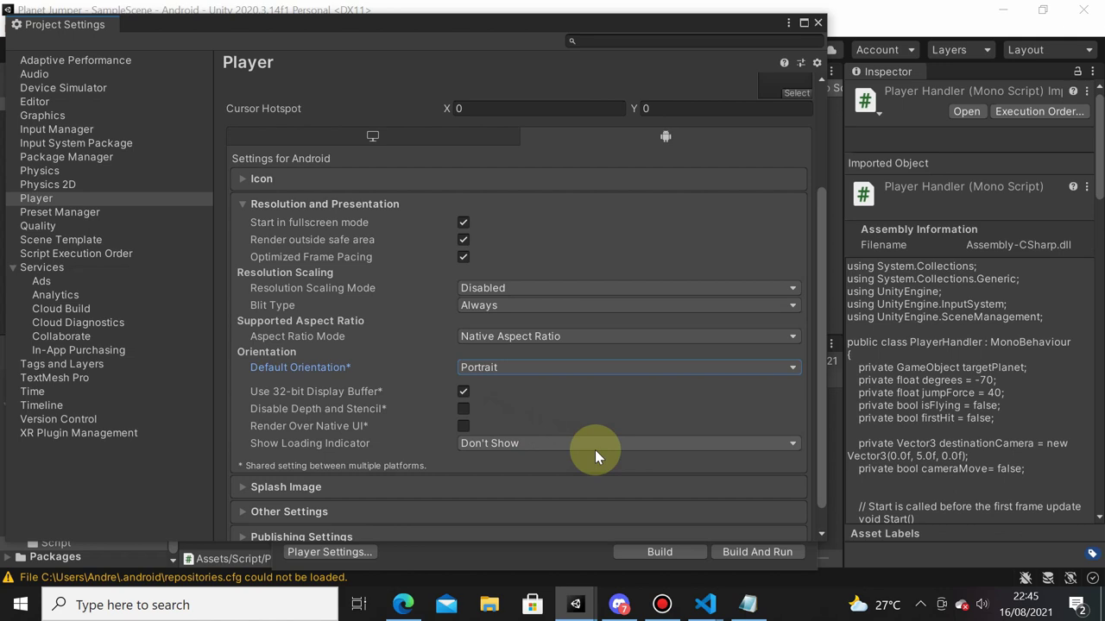
# Start Build And Run, saving to planetjumper.apk in the Planet Jumper Output folder
pyautogui.click(817, 22)
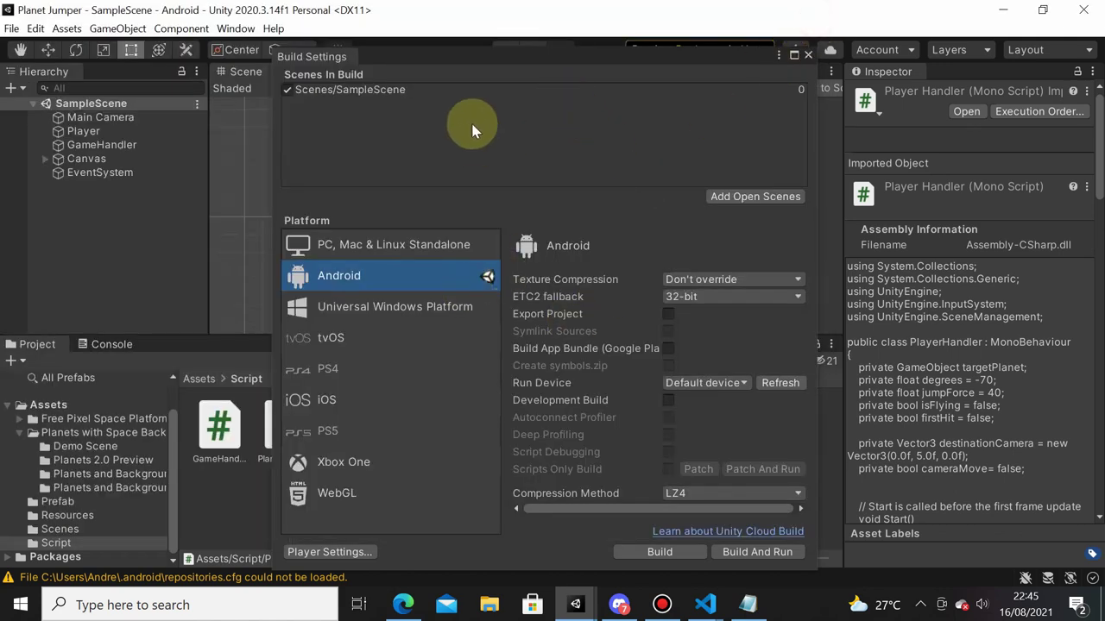
pyautogui.click(764, 551)
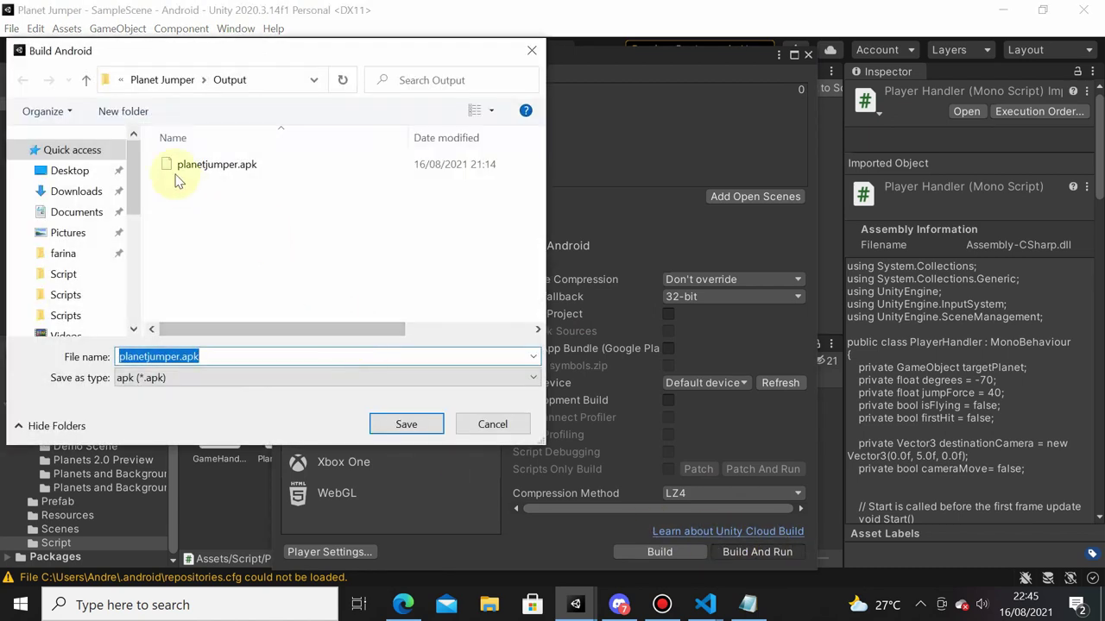
pyautogui.click(160, 78)
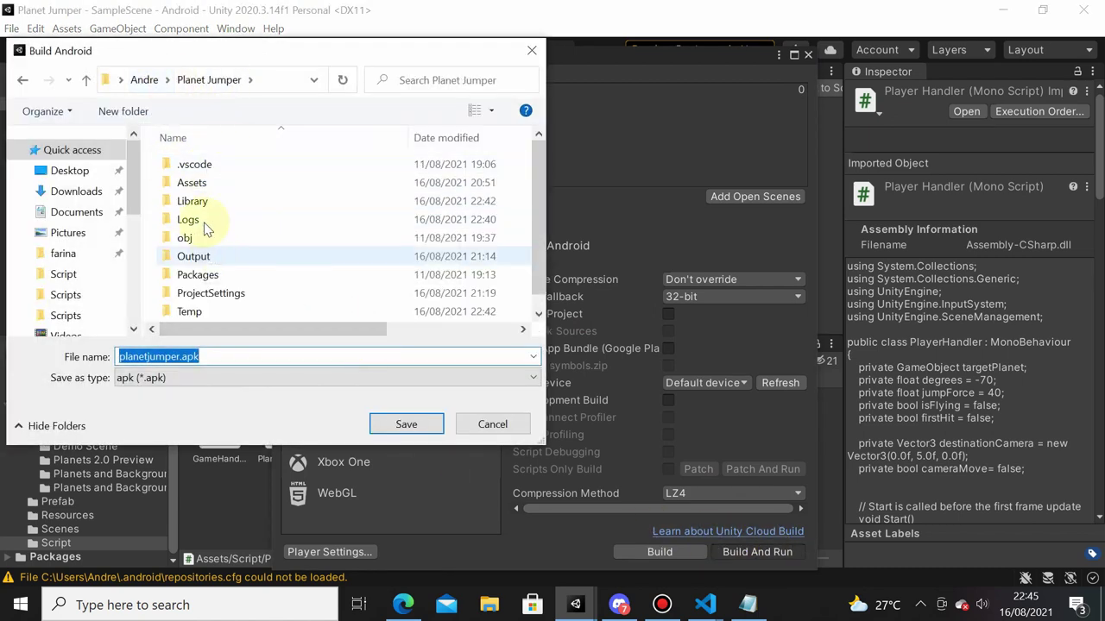
pyautogui.click(1069, 449)
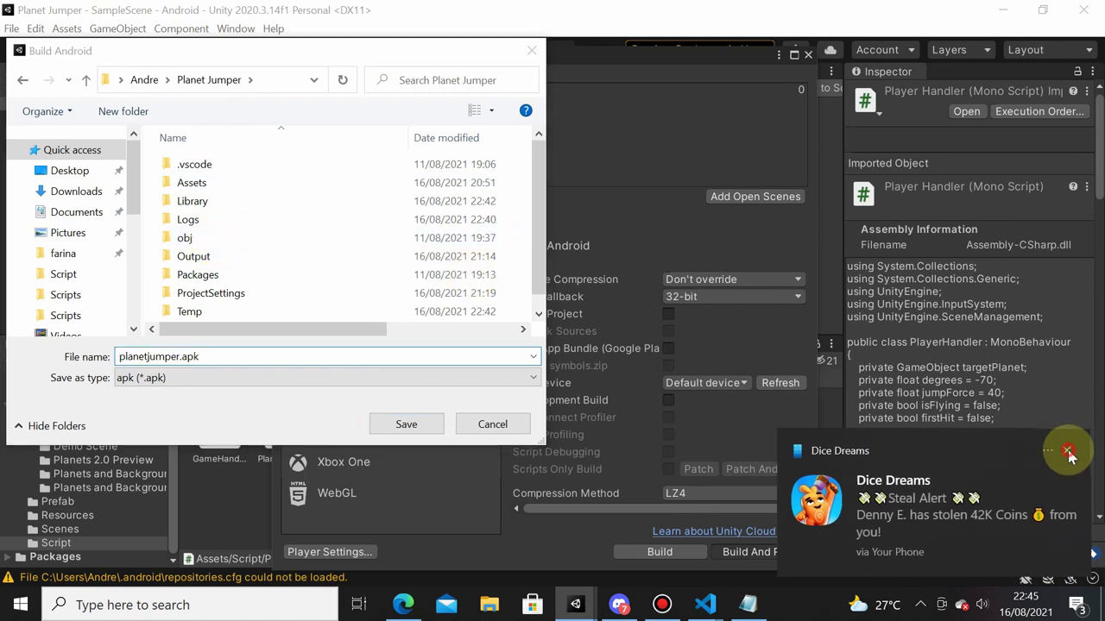
pyautogui.doubleClick(338, 252)
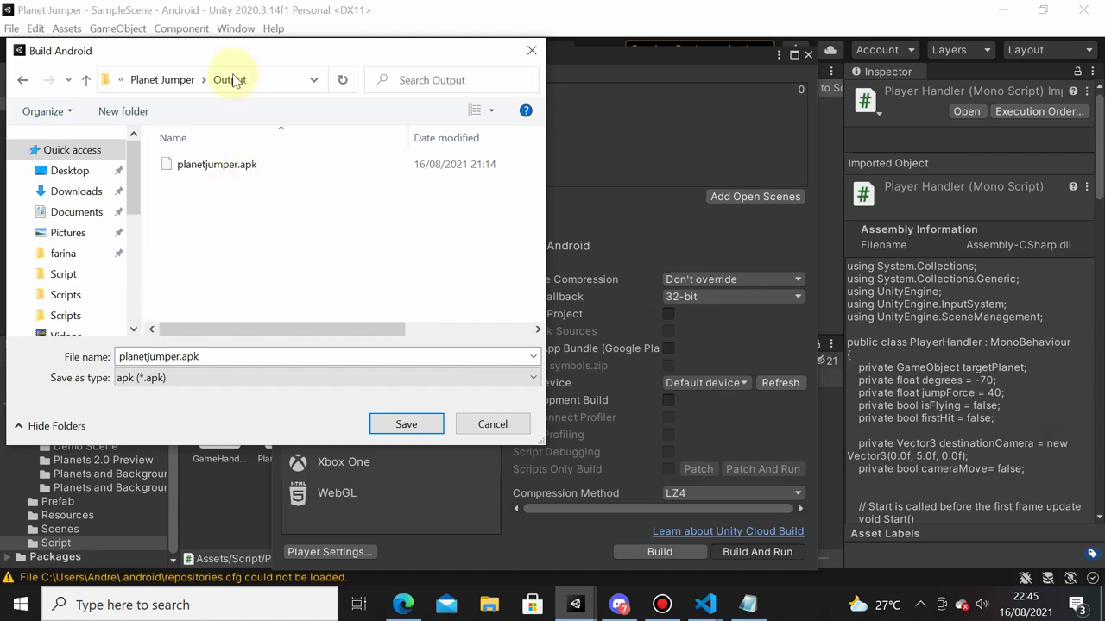
pyautogui.click(163, 81)
pyautogui.doubleClick(201, 258)
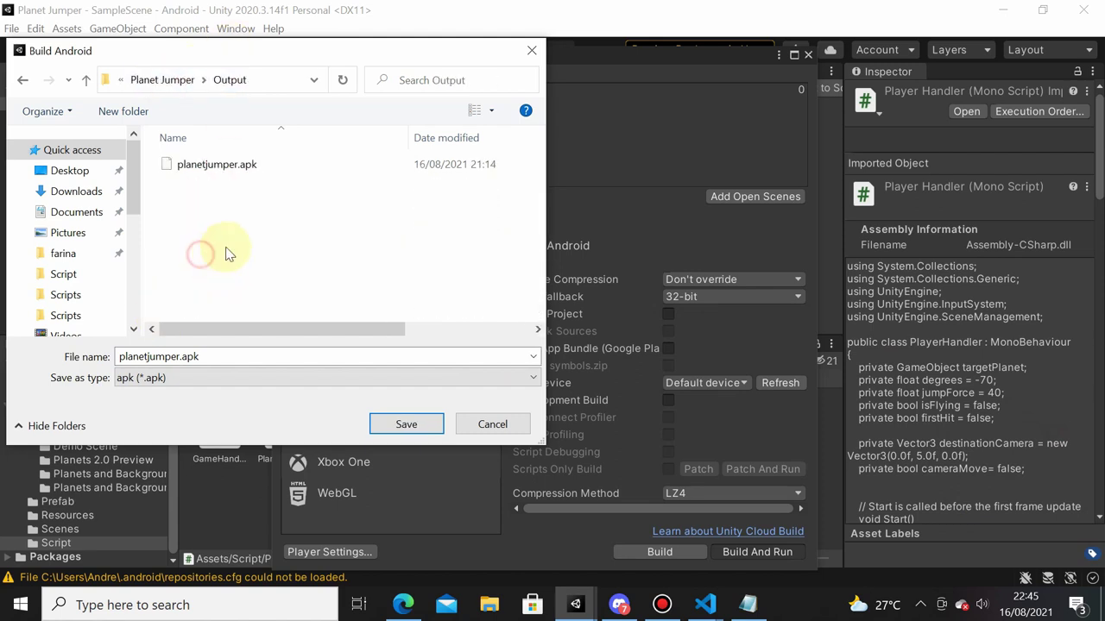
pyautogui.click(217, 167)
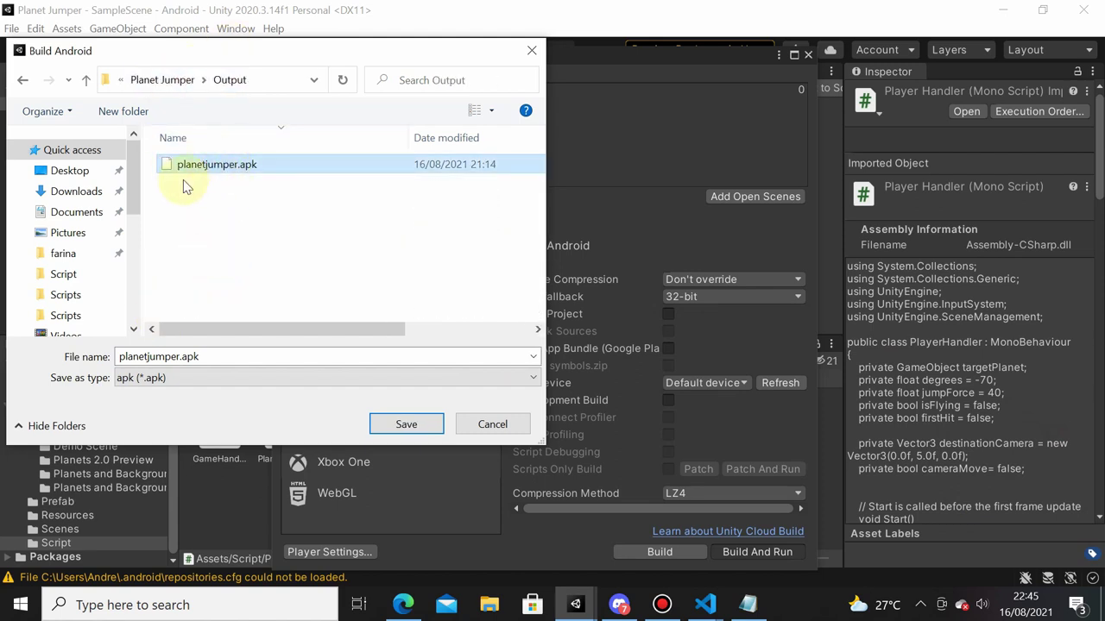
pyautogui.click(417, 429)
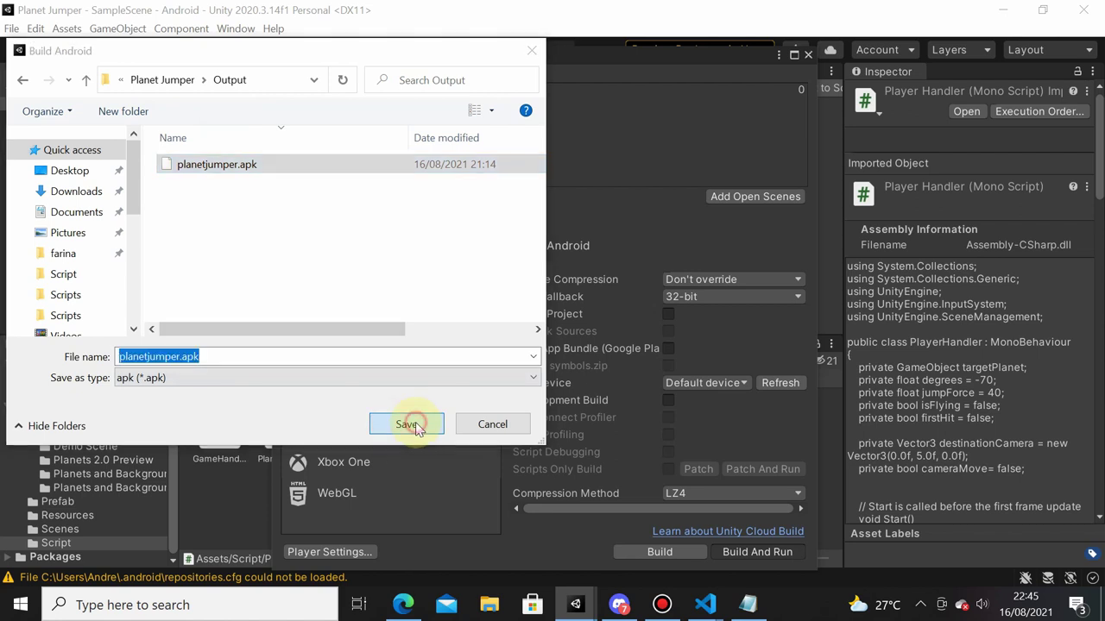
# Confirm overwriting the existing planetjumper.apk so the Android build proceeds
pyautogui.click(594, 309)
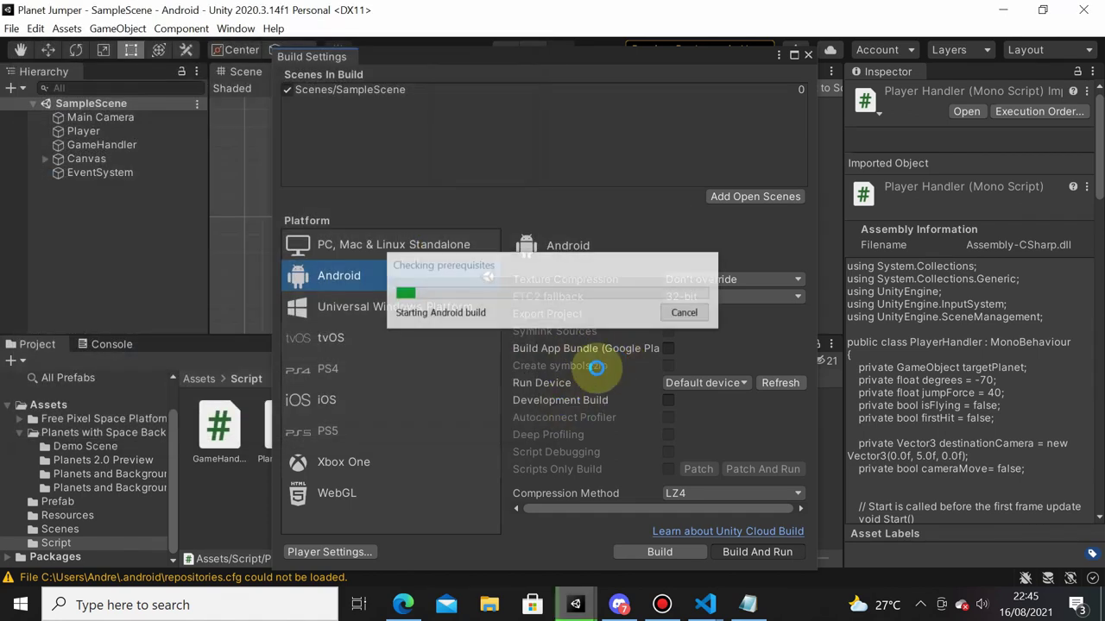